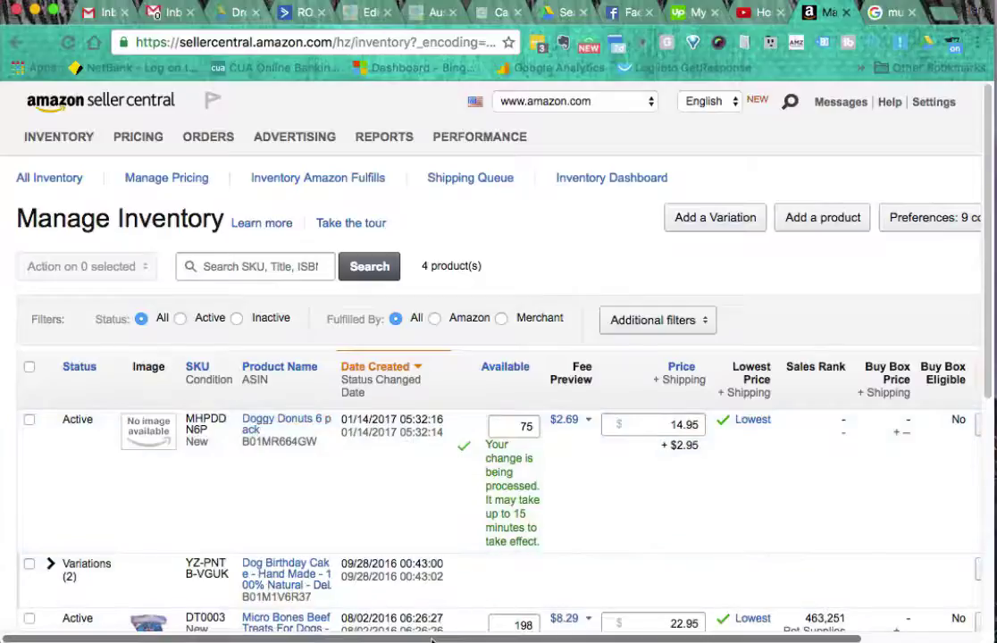
Step: Choose Change to Fulfilled by Amazon from the Doggy Donuts 6 pack row's Edit menu
{"action": "scroll", "coordinate": [461, 636], "scroll_direction": "right", "scroll_amount": 3}
{"action": "left_click_drag", "start_coordinate": [458, 640], "coordinate": [552, 640]}
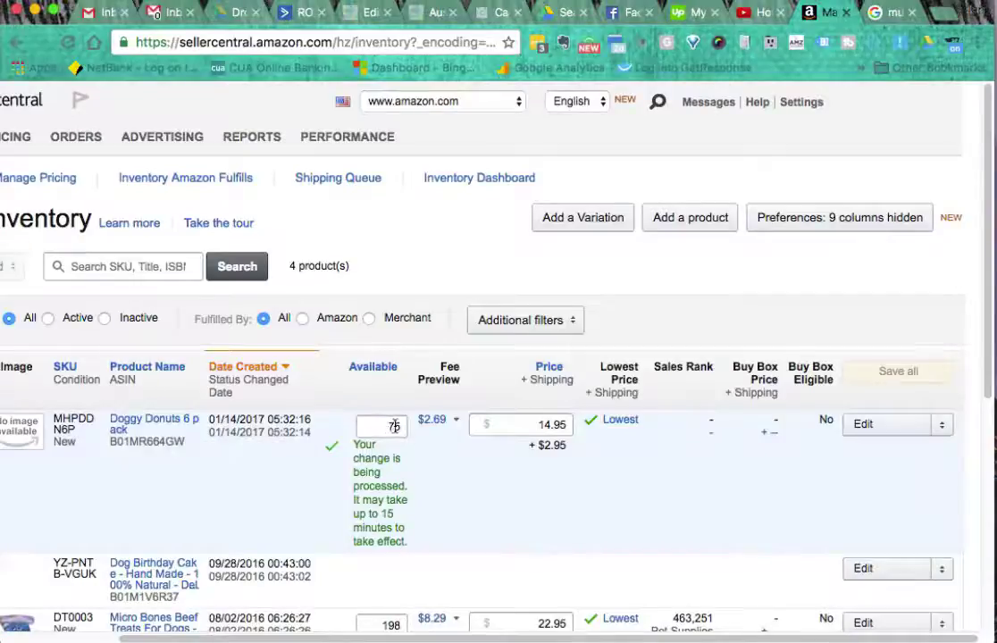
{"action": "left_click", "coordinate": [945, 429]}
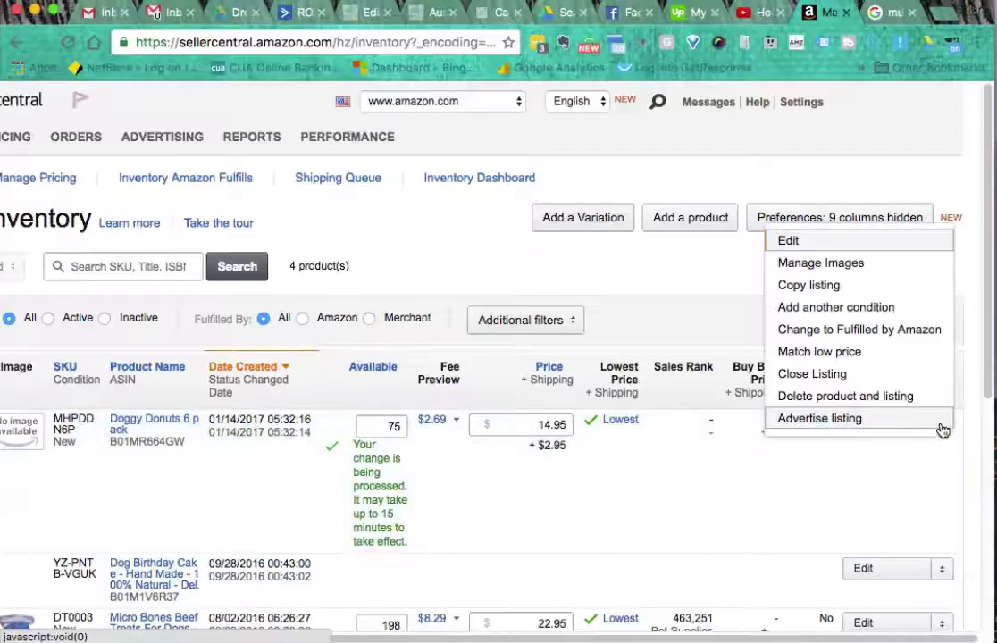
{"action": "left_click", "coordinate": [880, 329]}
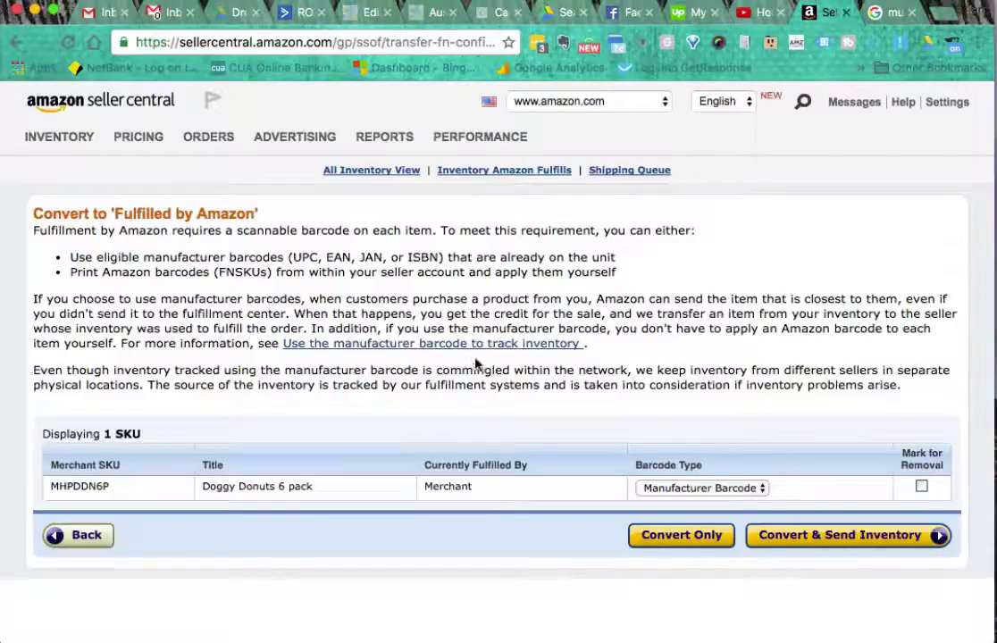
Step: Set the barcode type to Amazon barcode and choose Convert & Send Inventory
{"action": "left_click", "coordinate": [666, 489]}
{"action": "left_click", "coordinate": [662, 504]}
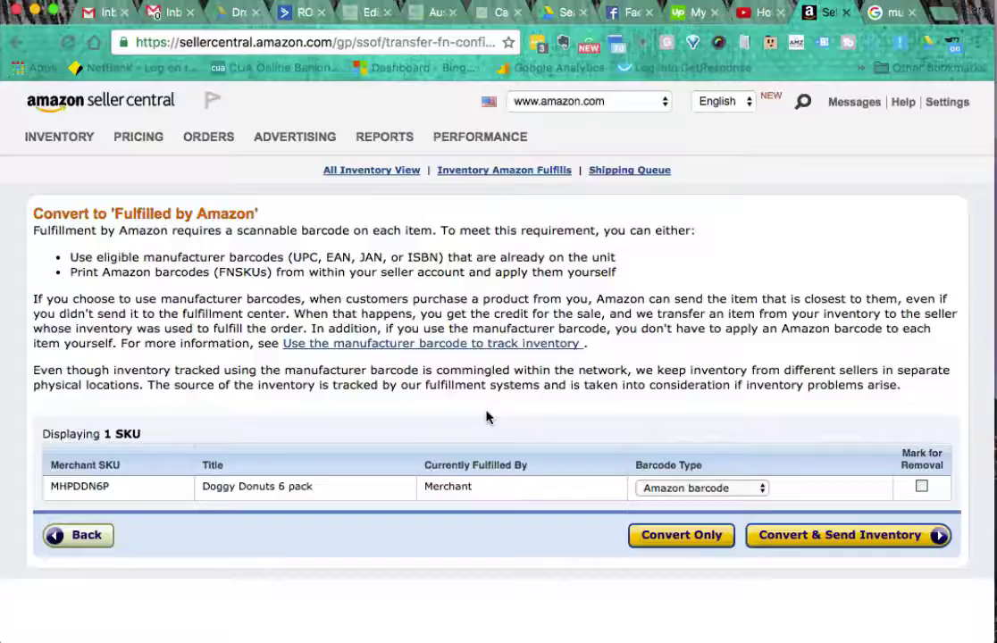
{"action": "left_click", "coordinate": [786, 535]}
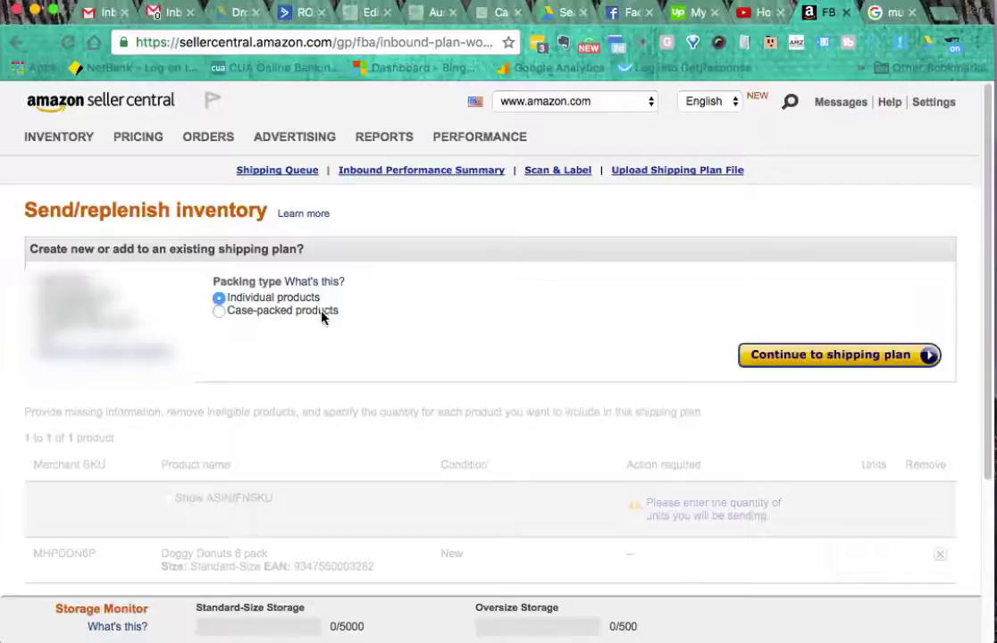
Step: Choose Case-packed products, review the packing-type help, and create the shipping plan
{"action": "left_click", "coordinate": [322, 317]}
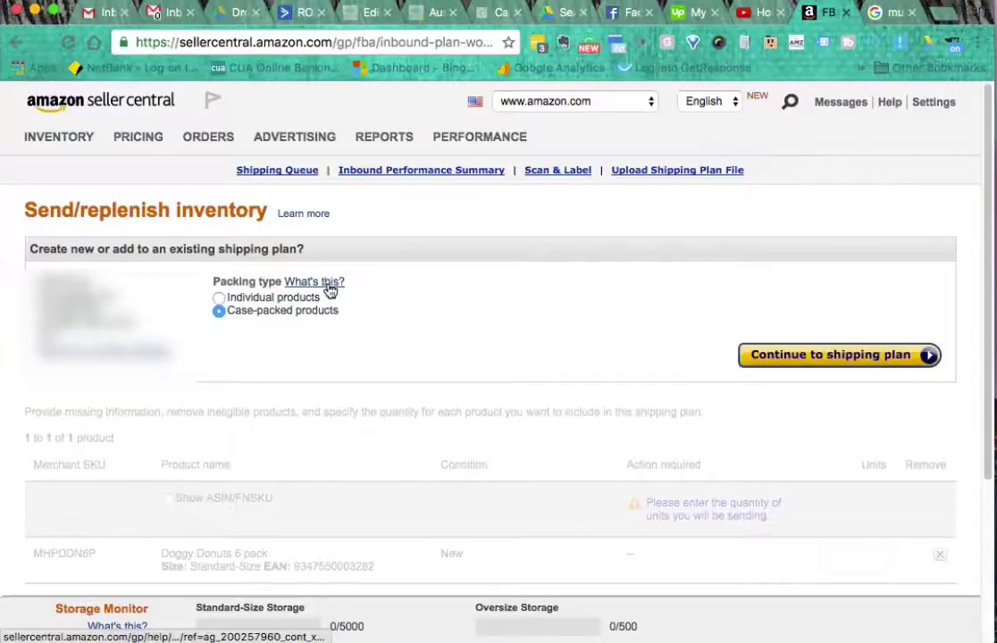
{"action": "left_click", "coordinate": [314, 282]}
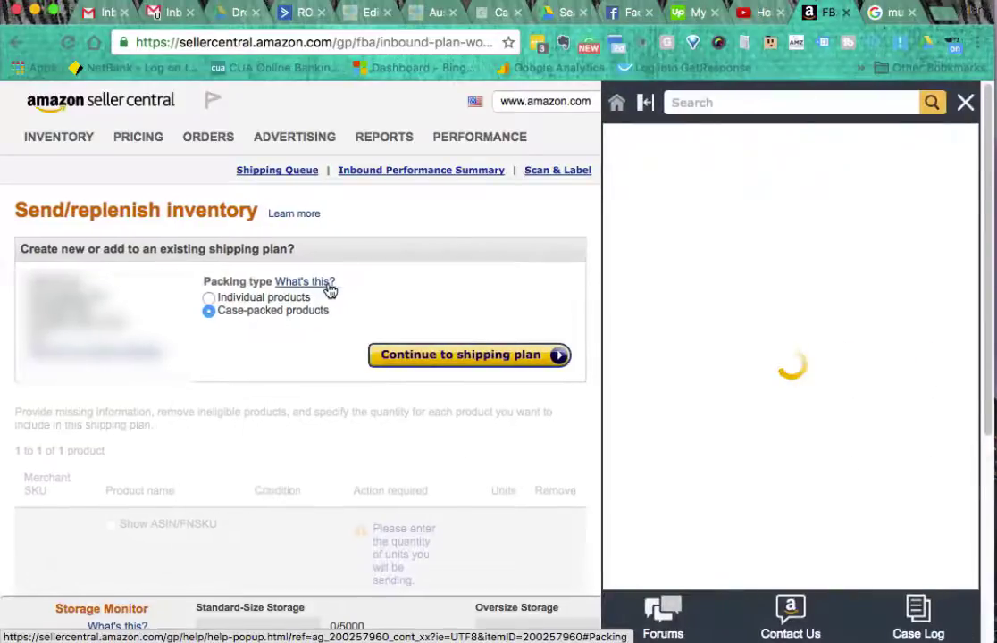
{"action": "scroll", "coordinate": [840, 443], "scroll_direction": "down", "scroll_amount": 3}
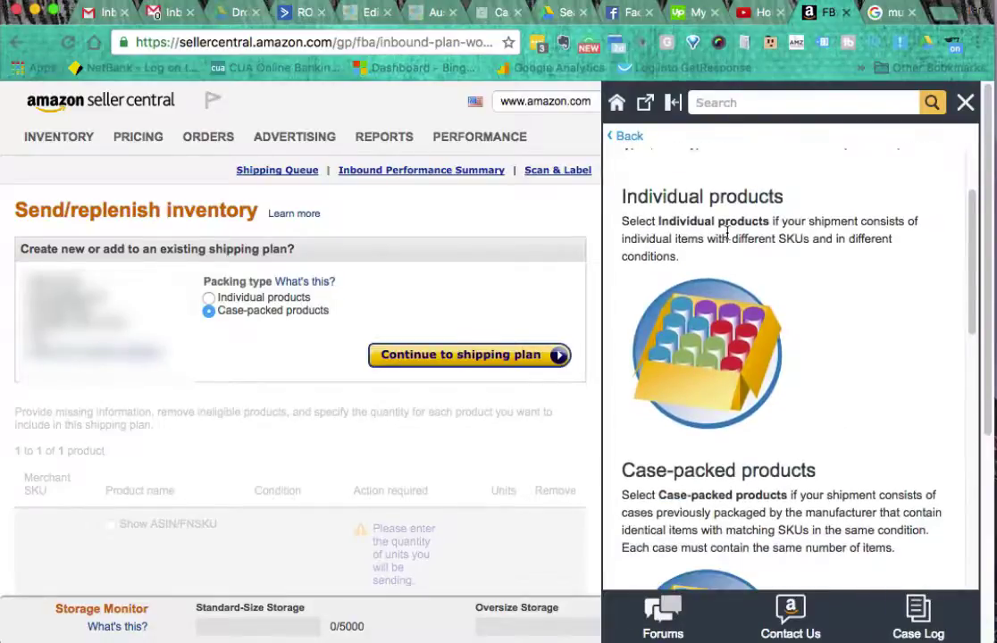
{"action": "left_click", "coordinate": [966, 106]}
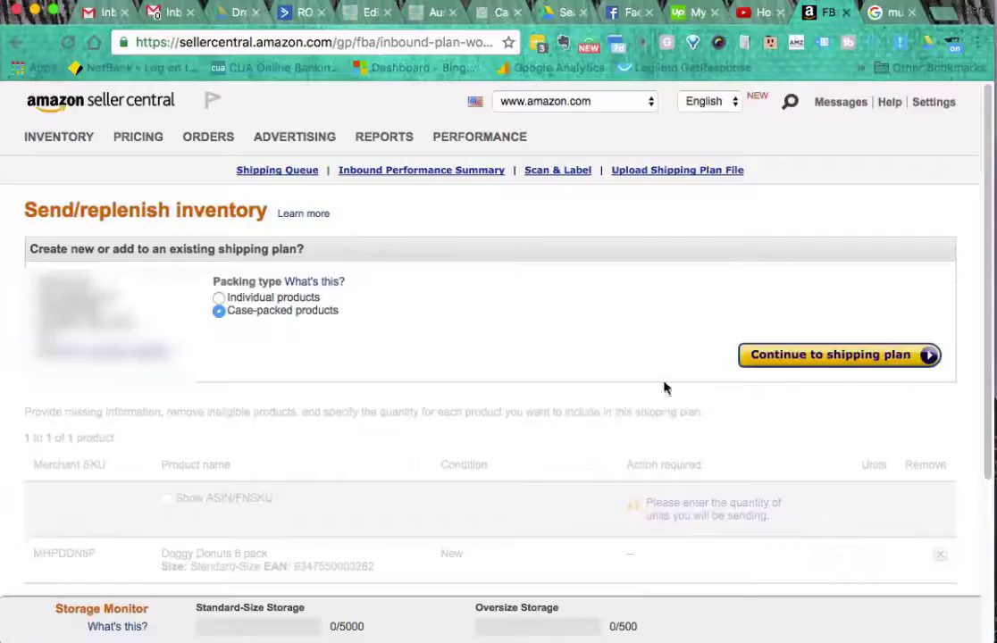
{"action": "left_click", "coordinate": [794, 355]}
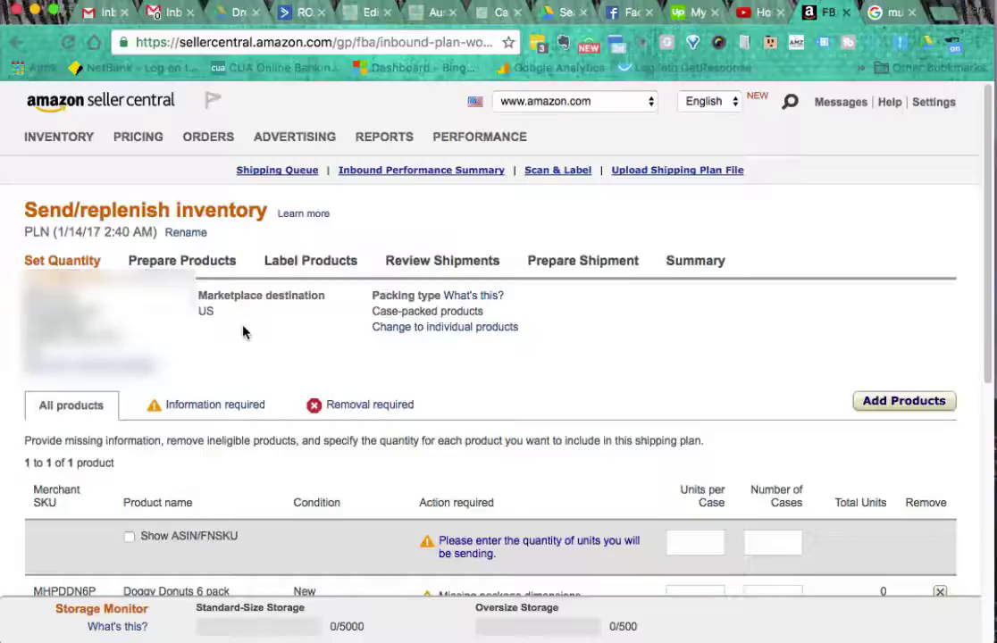
Step: Show ASIN/FNSKU and enter 25 units per case and 3 cases
{"action": "scroll", "coordinate": [268, 345], "scroll_direction": "down", "scroll_amount": 2}
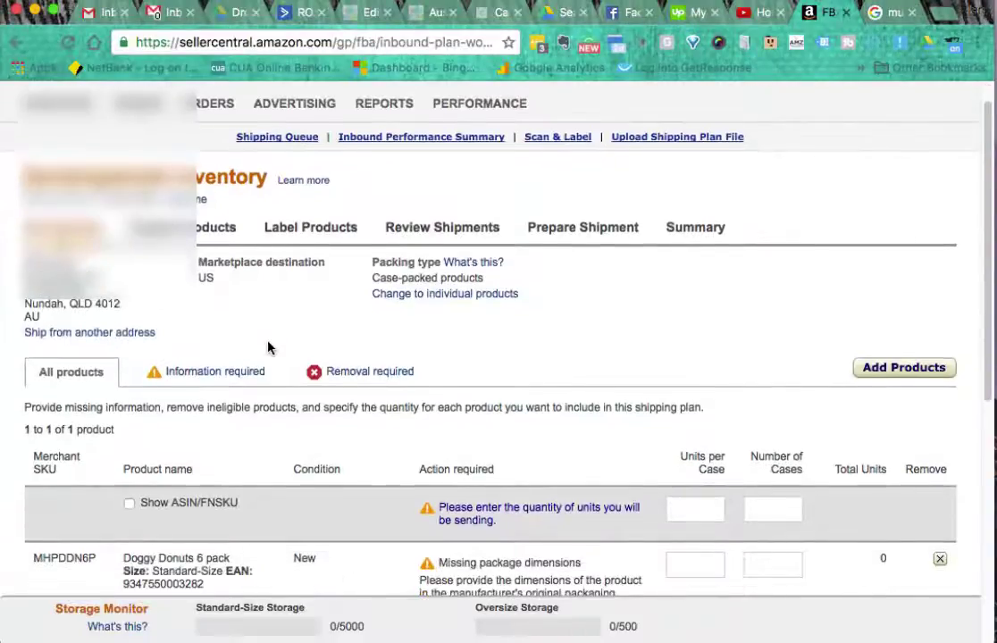
{"action": "scroll", "coordinate": [269, 347], "scroll_direction": "down", "scroll_amount": 5}
{"action": "scroll", "coordinate": [269, 347], "scroll_direction": "up", "scroll_amount": 3}
{"action": "left_click", "coordinate": [129, 442]}
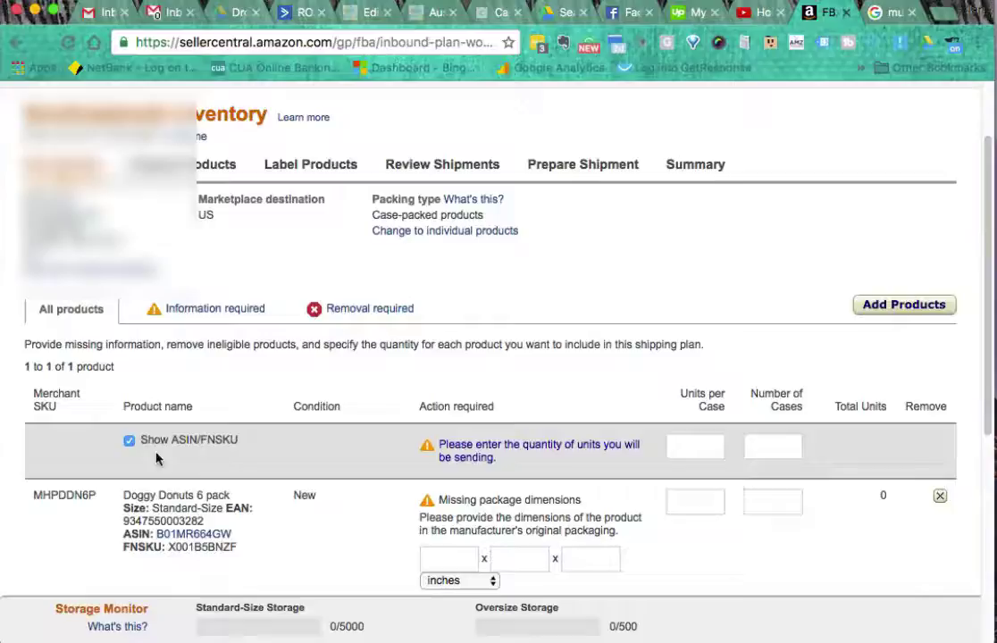
{"action": "left_click", "coordinate": [695, 450]}
{"action": "type", "text": "25"}
{"action": "left_click", "coordinate": [779, 447]}
{"action": "type", "text": "3"}
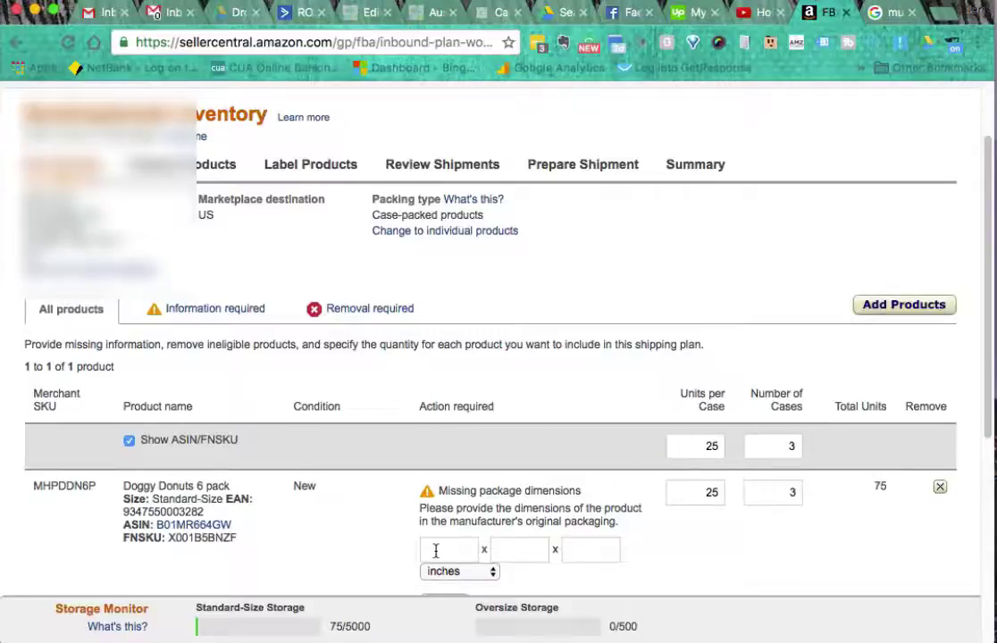
Step: Save package dimensions of 25 × 15 × 5 cm for Doggy Donuts 6 pack
{"action": "scroll", "coordinate": [445, 470], "scroll_direction": "down", "scroll_amount": 2}
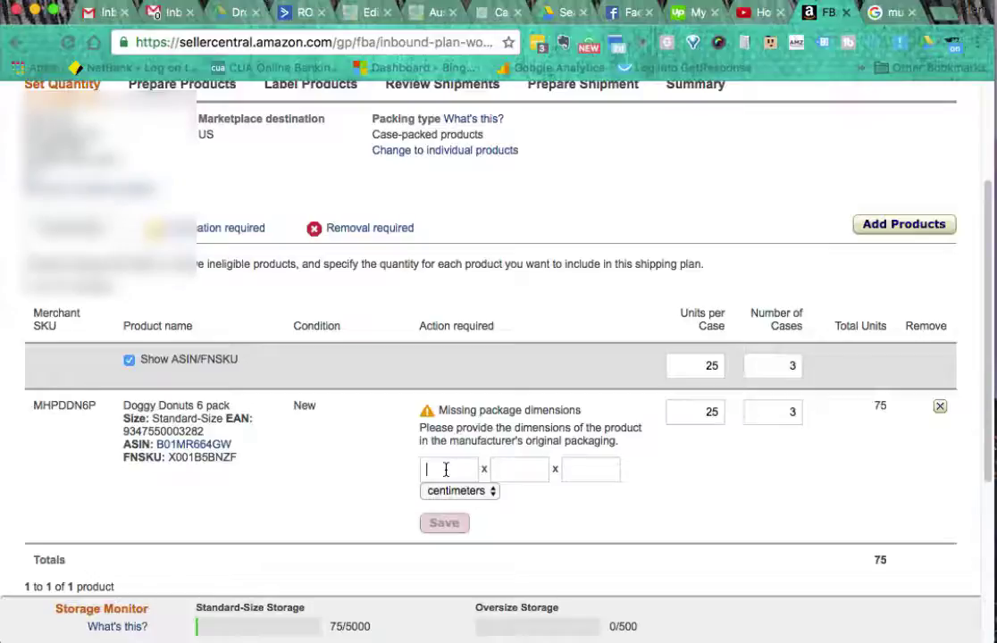
{"action": "left_click", "coordinate": [446, 470]}
{"action": "type", "text": "25"}
{"action": "left_click", "coordinate": [521, 476]}
{"action": "type", "text": "15"}
{"action": "left_click", "coordinate": [616, 469]}
{"action": "type", "text": "5"}
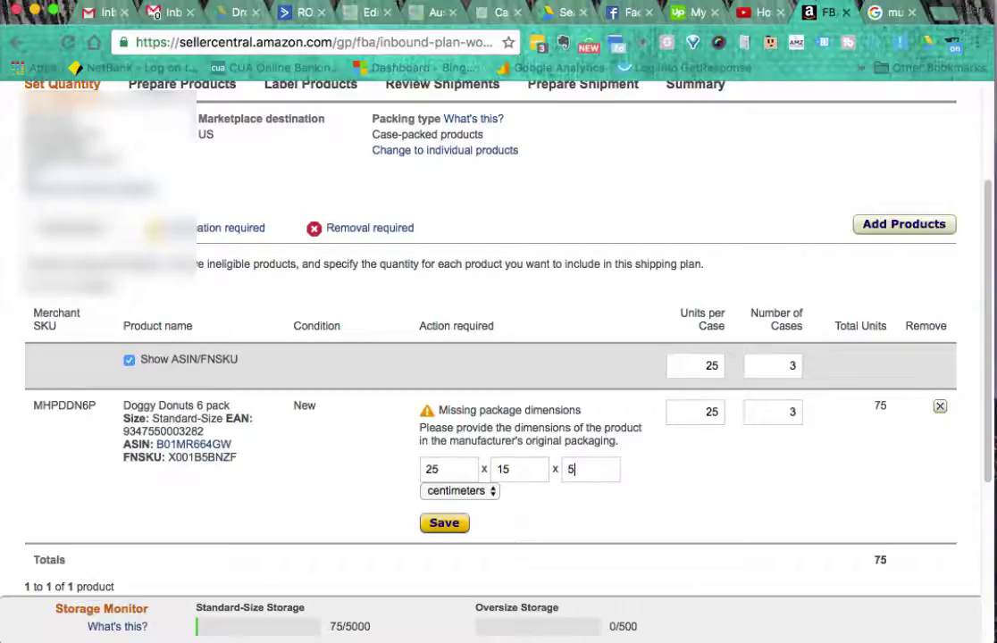
{"action": "scroll", "coordinate": [500, 465], "scroll_direction": "down", "scroll_amount": 2}
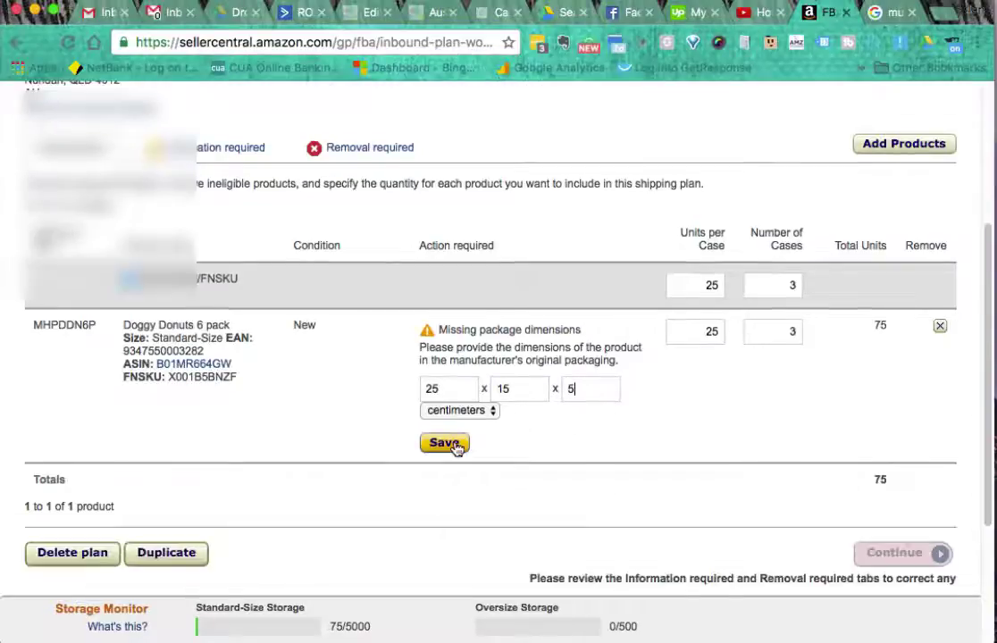
{"action": "left_click", "coordinate": [454, 445]}
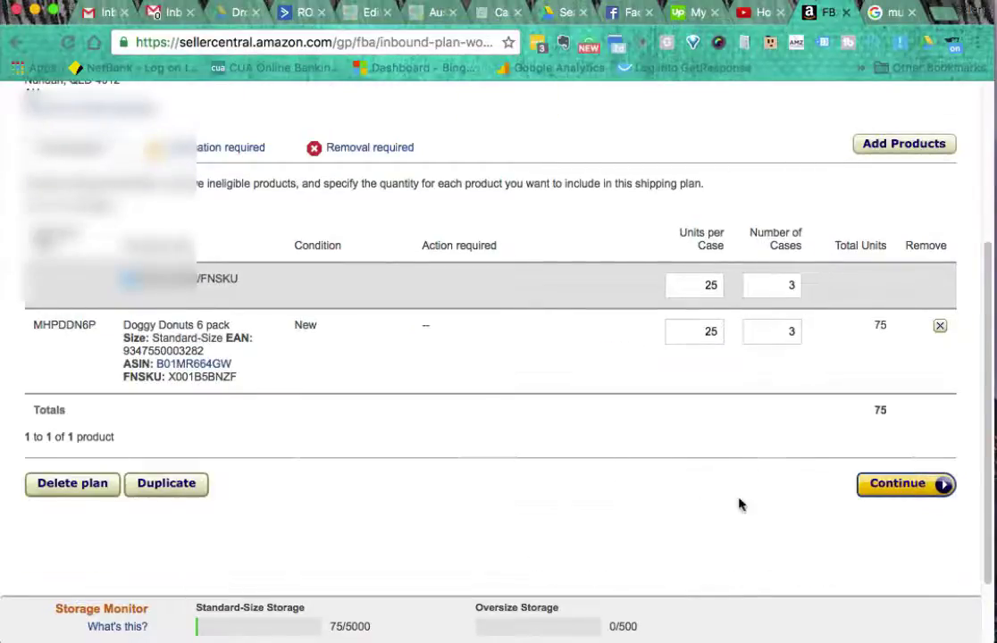
Step: Continue to the prep step and list all products in the plan
{"action": "left_click", "coordinate": [895, 494]}
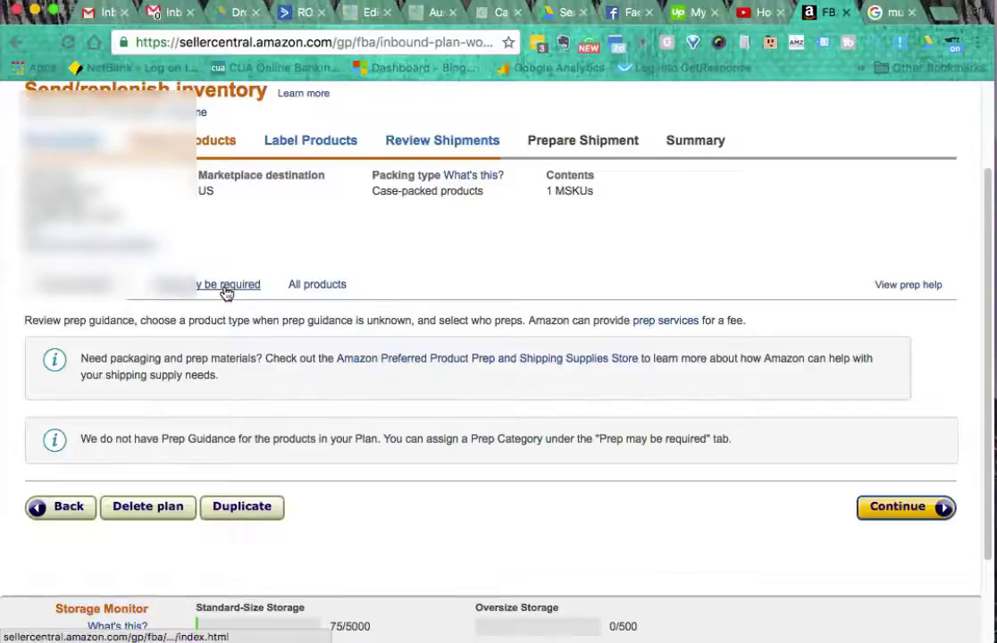
{"action": "left_click", "coordinate": [226, 291]}
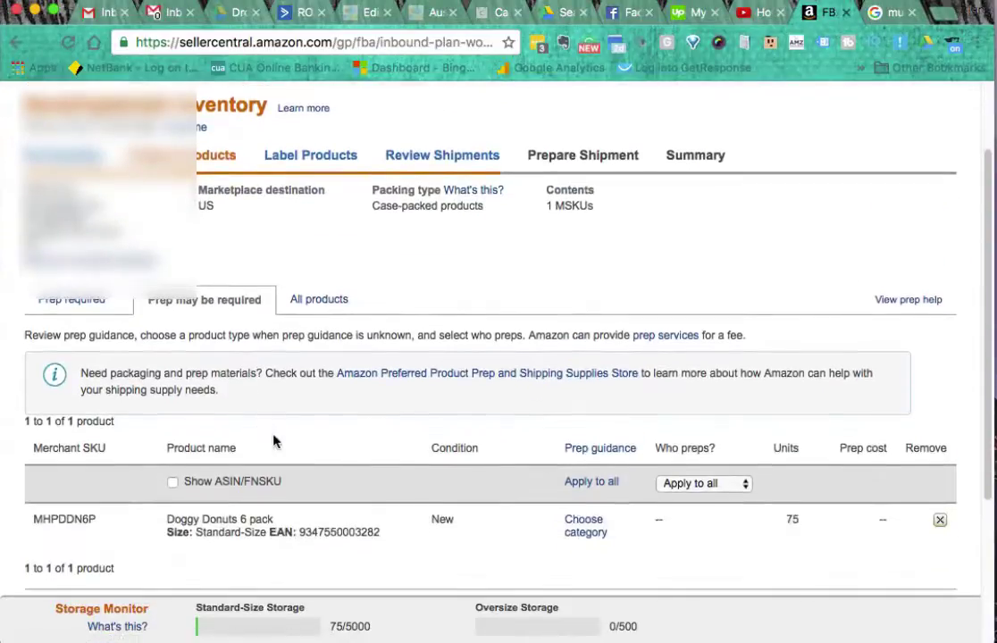
{"action": "left_click", "coordinate": [321, 299]}
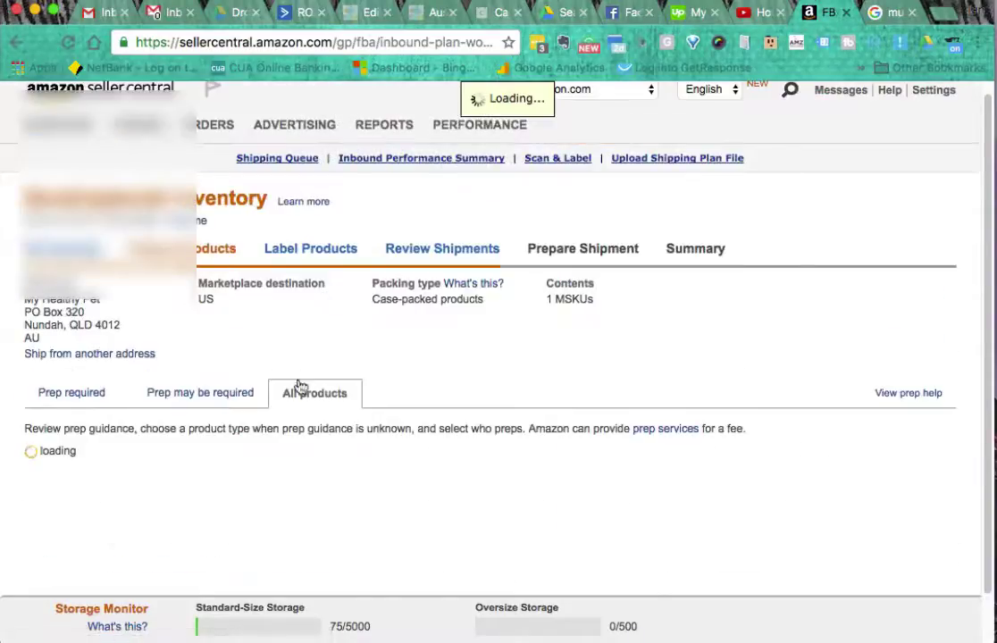
{"action": "scroll", "coordinate": [588, 430], "scroll_direction": "down", "scroll_amount": 3}
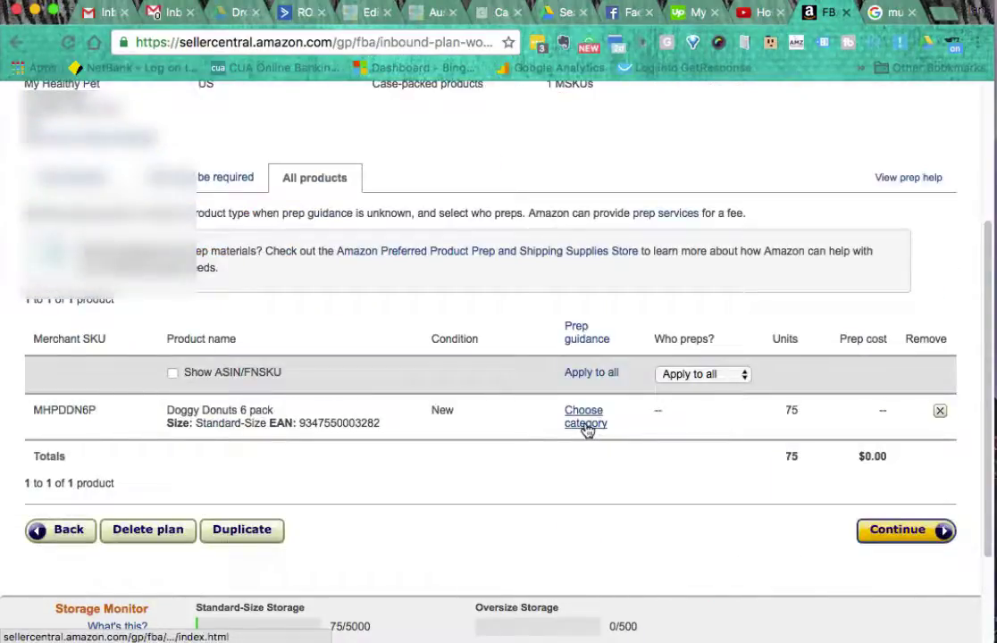
Step: Set the prep category for Doggy Donuts 6 pack to No Prep Needed
{"action": "left_click", "coordinate": [586, 423]}
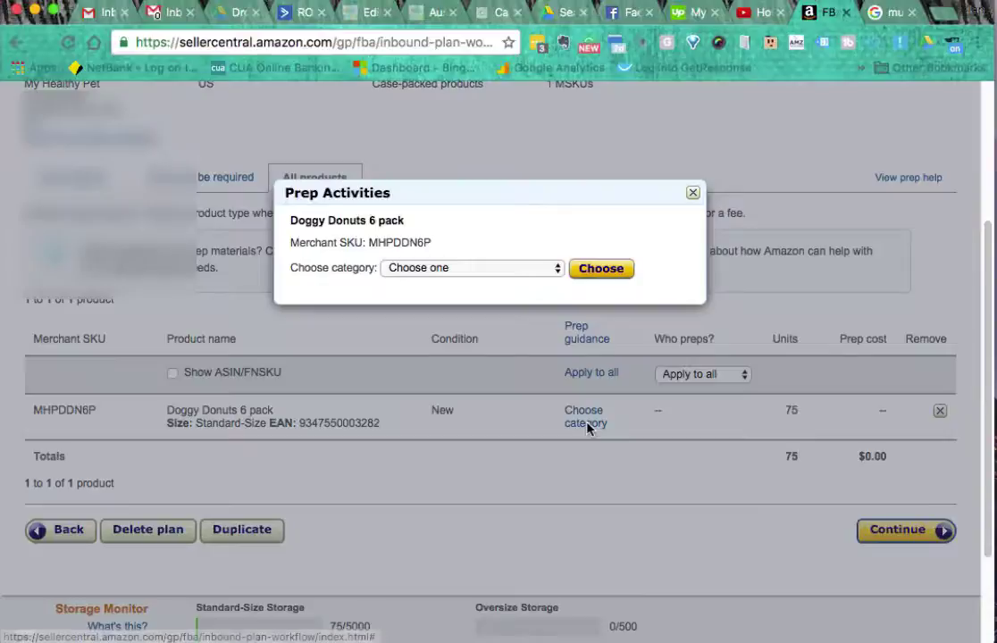
{"action": "left_click", "coordinate": [432, 268]}
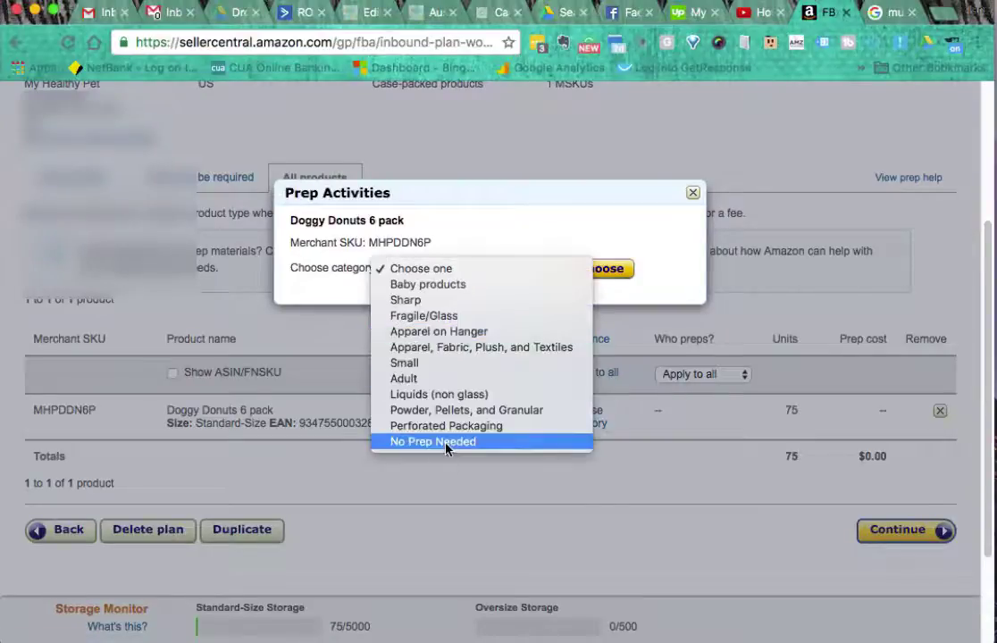
{"action": "left_click", "coordinate": [555, 479]}
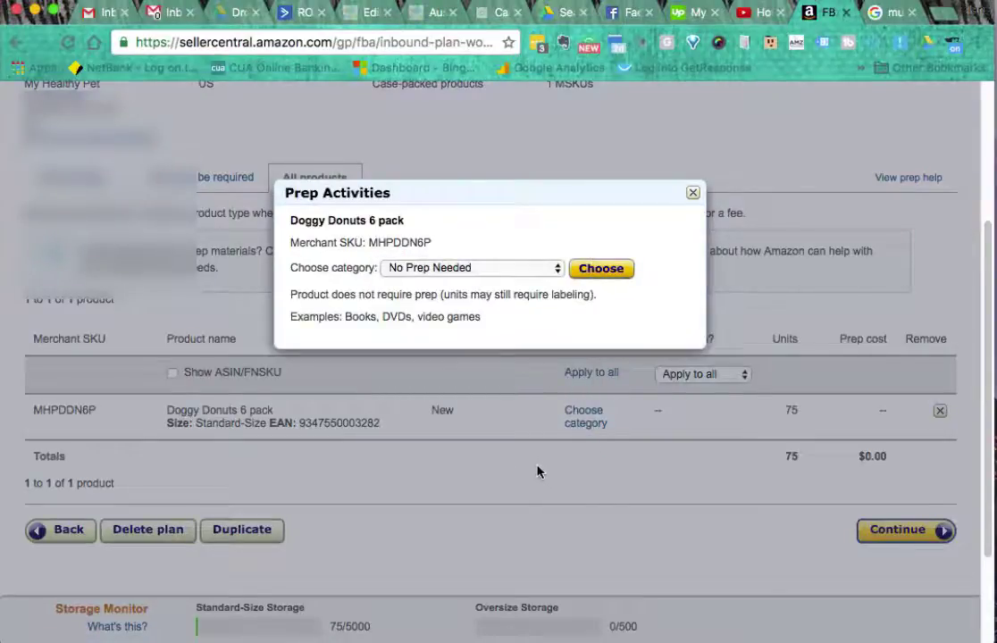
{"action": "left_click", "coordinate": [601, 271]}
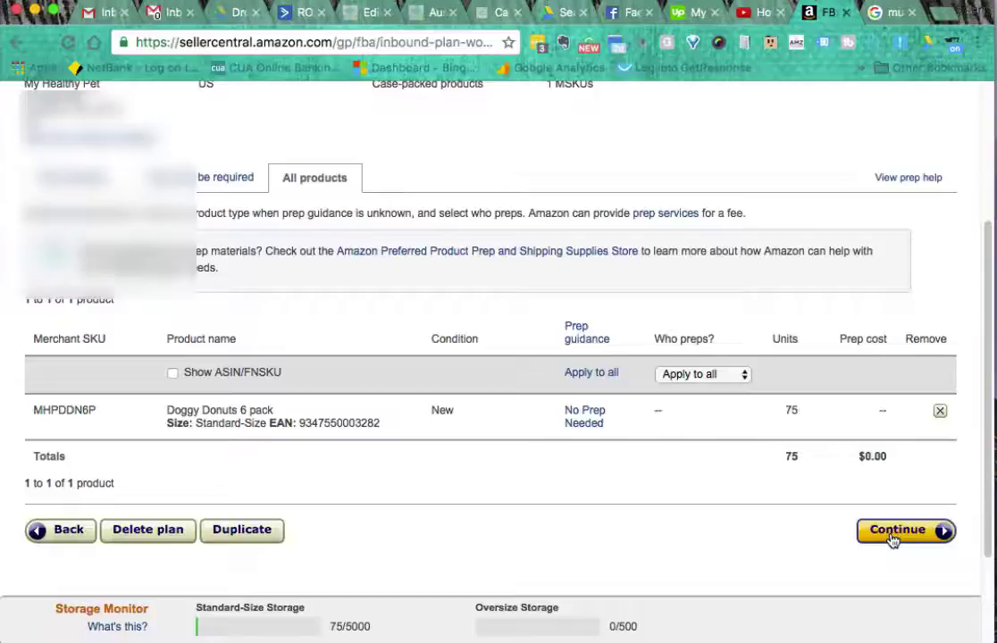
Step: On the Label Products step, keep Merchant as the one applying labels
{"action": "left_click", "coordinate": [894, 532]}
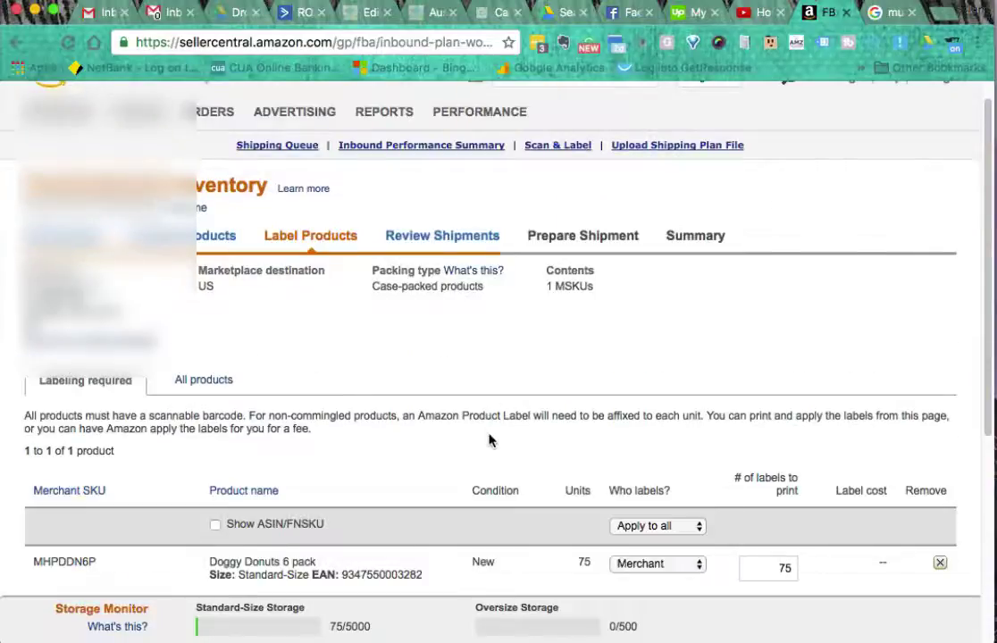
{"action": "scroll", "coordinate": [490, 439], "scroll_direction": "down", "scroll_amount": 2}
{"action": "scroll", "coordinate": [487, 439], "scroll_direction": "down", "scroll_amount": 2}
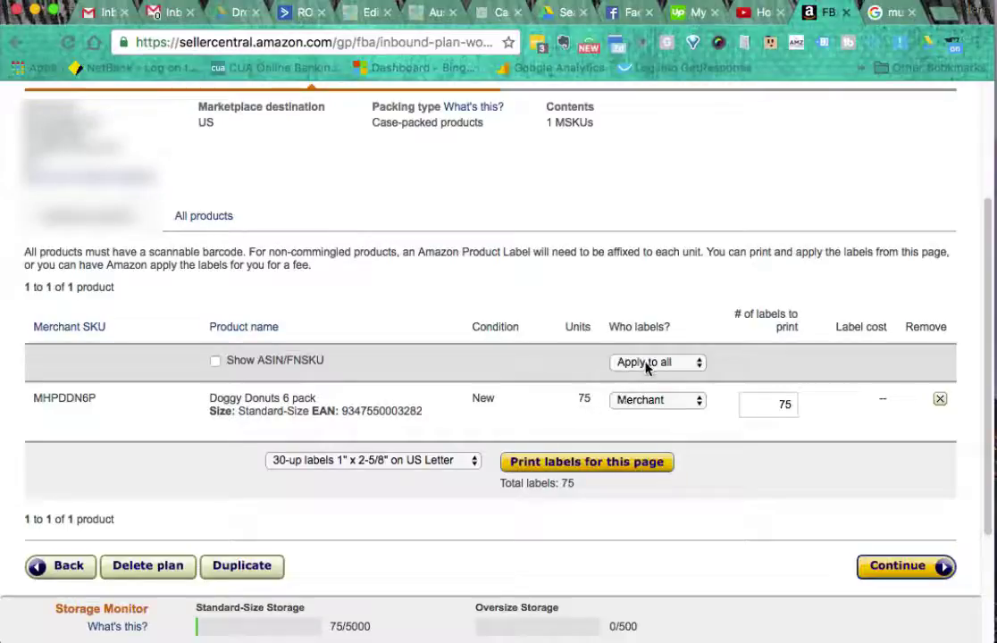
{"action": "left_click", "coordinate": [656, 404]}
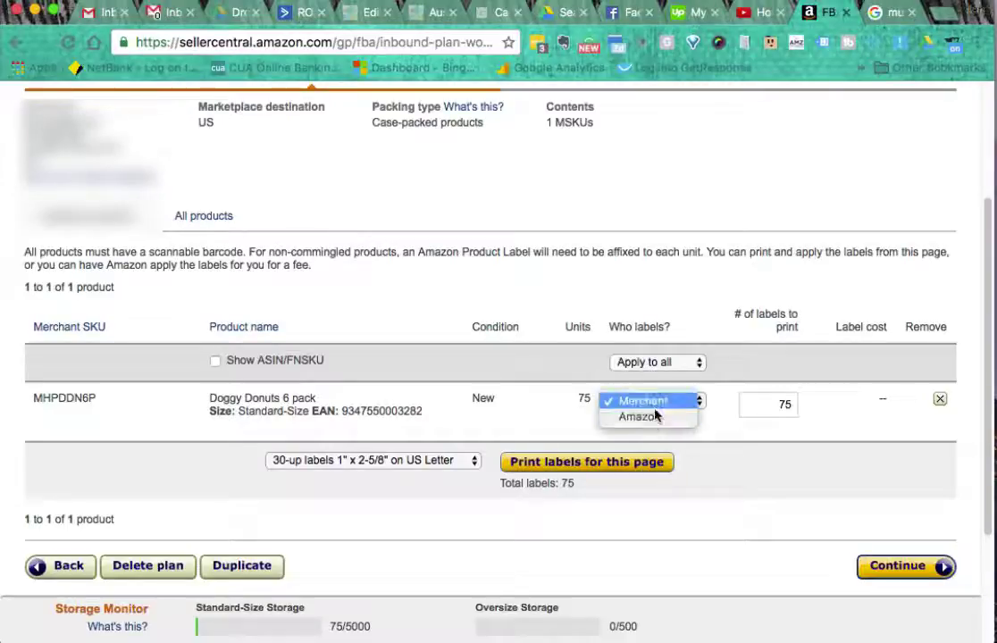
{"action": "left_click", "coordinate": [654, 404]}
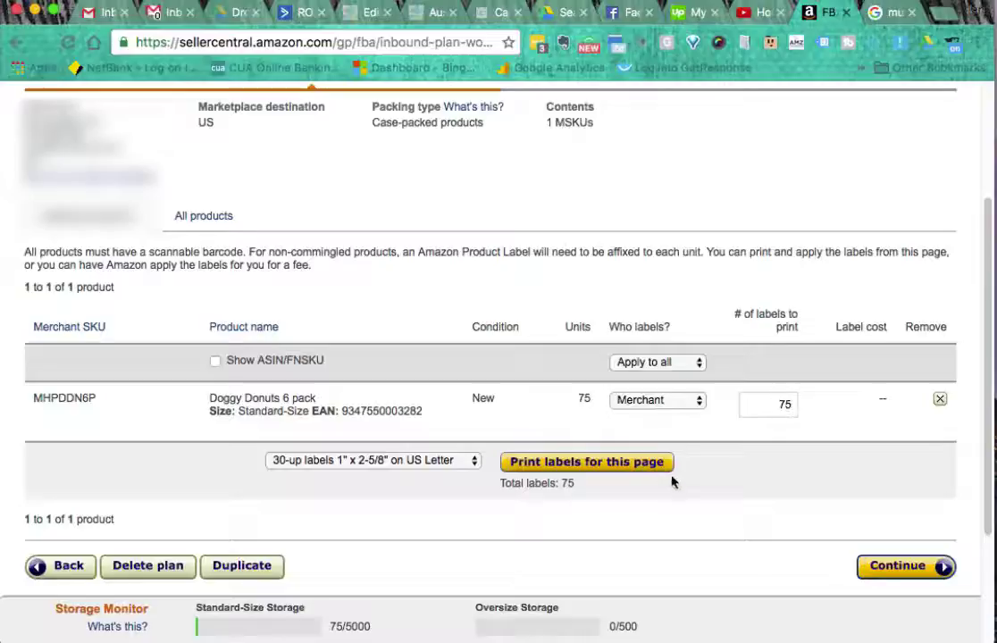
Step: Choose 44-up labels 48.5 mm x 25.4 mm on A4 and print the labels
{"action": "left_click", "coordinate": [455, 461]}
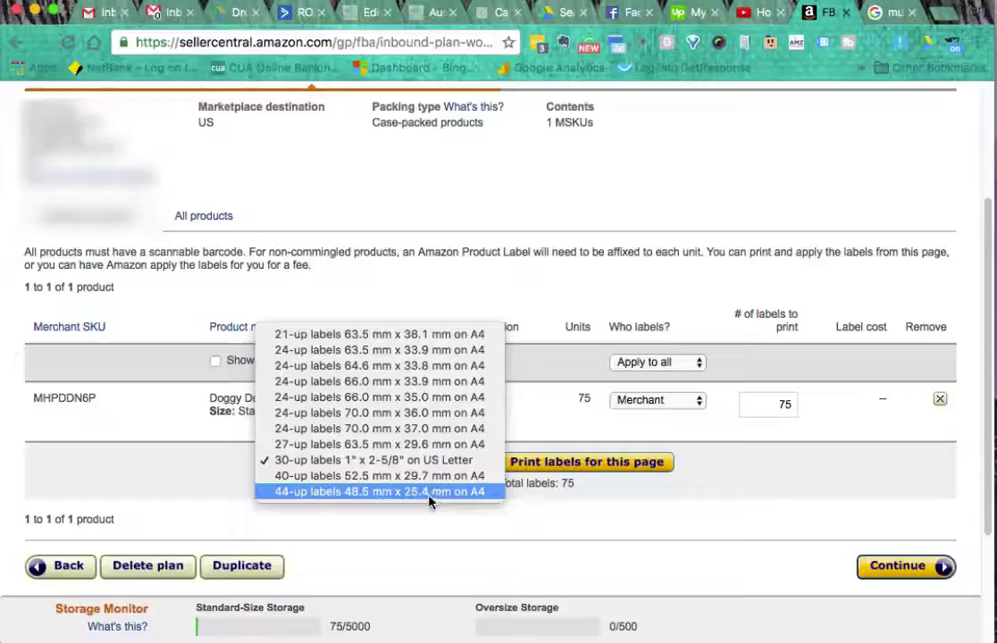
{"action": "left_click", "coordinate": [434, 493]}
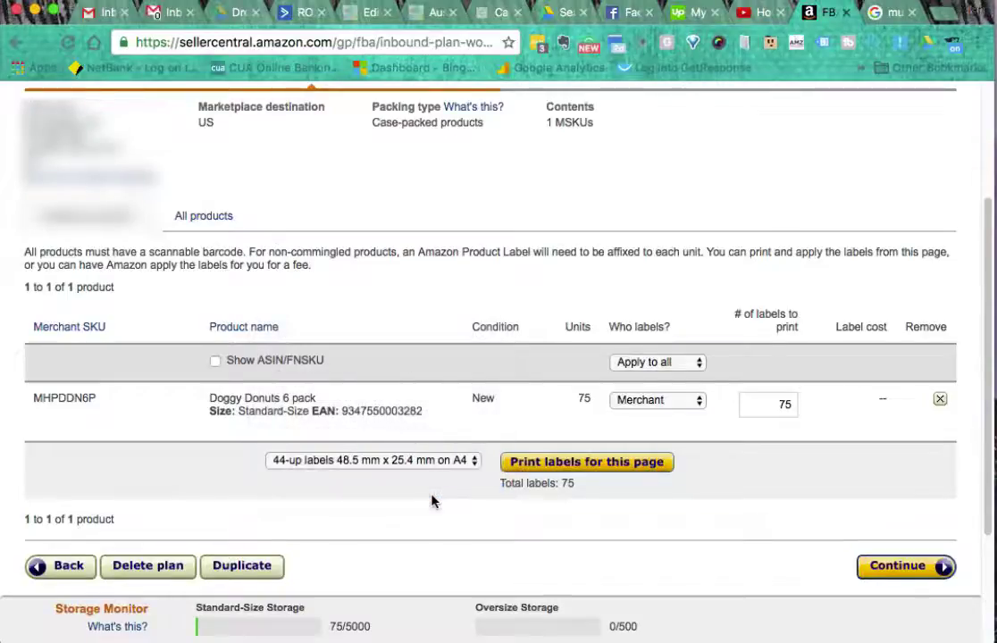
{"action": "left_click", "coordinate": [533, 471]}
Step: Scroll through both pages of products.pdf to check every X001B5BNZF label, then return to the top
{"action": "scroll", "coordinate": [547, 423], "scroll_direction": "down", "scroll_amount": 10}
{"action": "scroll", "coordinate": [553, 428], "scroll_direction": "down", "scroll_amount": 10}
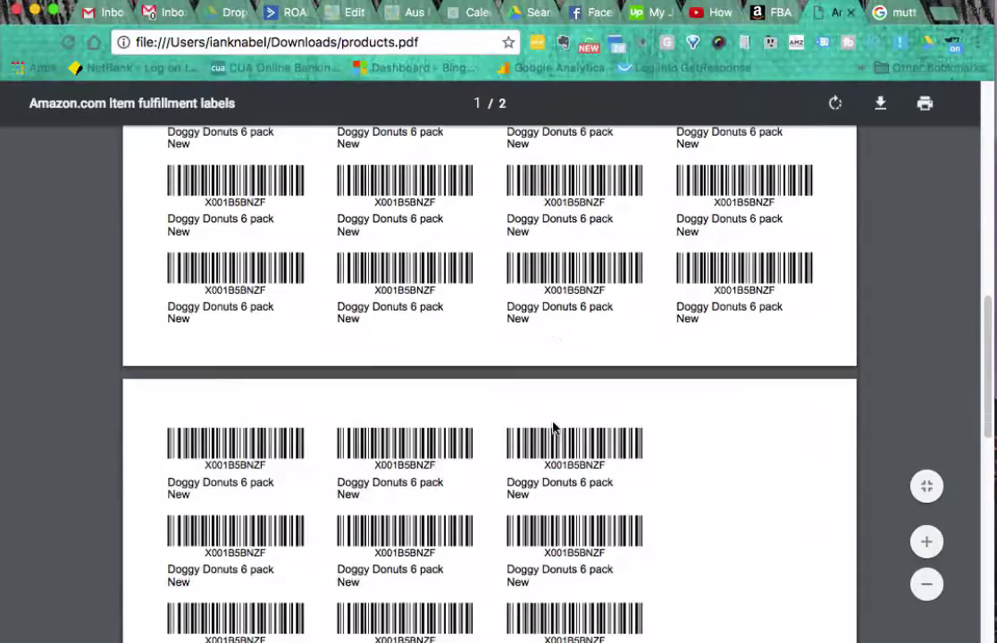
{"action": "scroll", "coordinate": [554, 428], "scroll_direction": "down", "scroll_amount": 5}
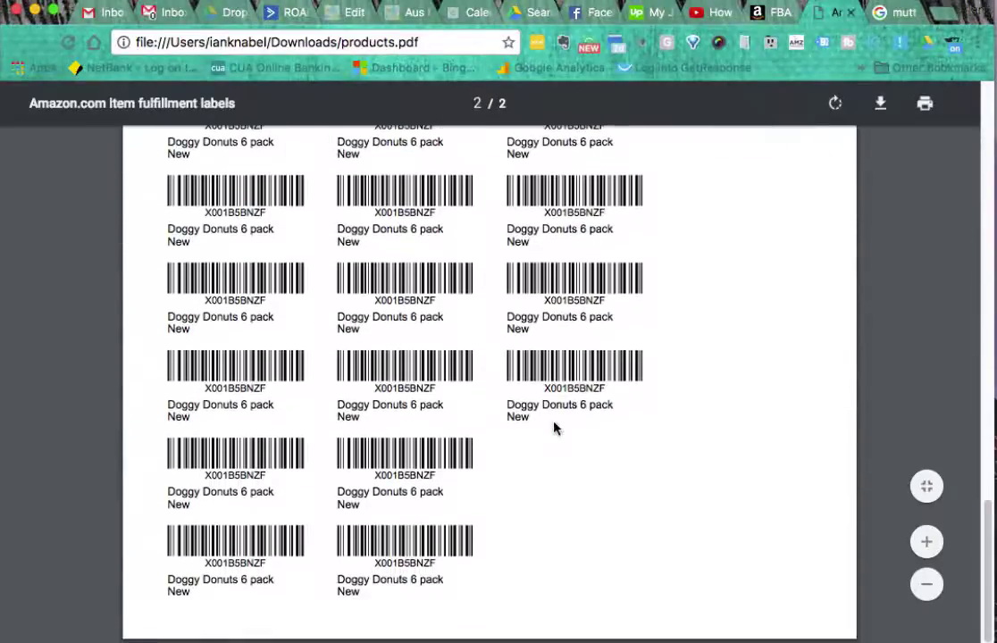
{"action": "scroll", "coordinate": [554, 428], "scroll_direction": "up", "scroll_amount": 10}
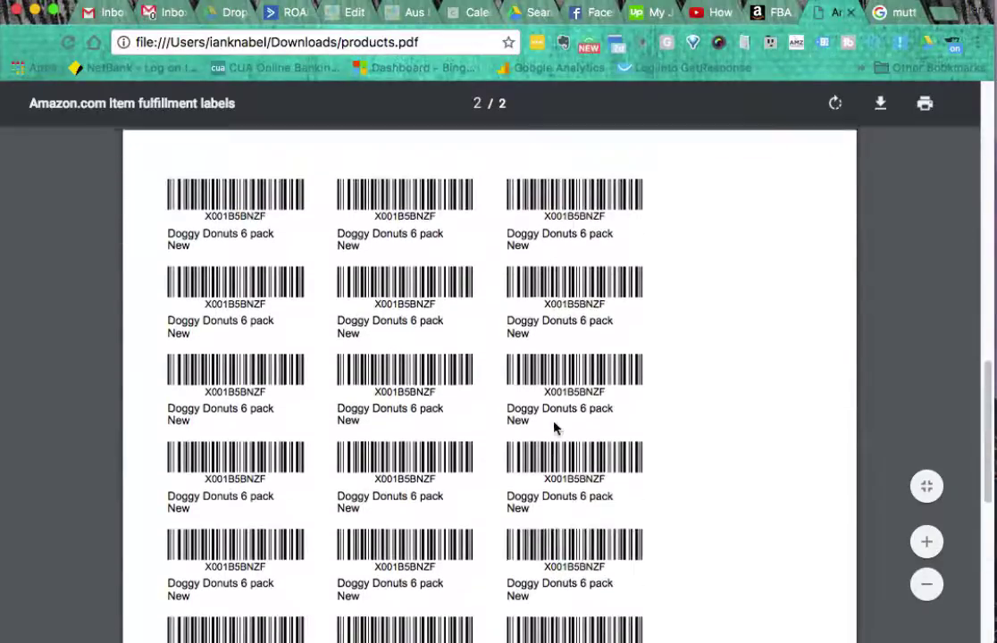
{"action": "scroll", "coordinate": [554, 428], "scroll_direction": "up", "scroll_amount": 2}
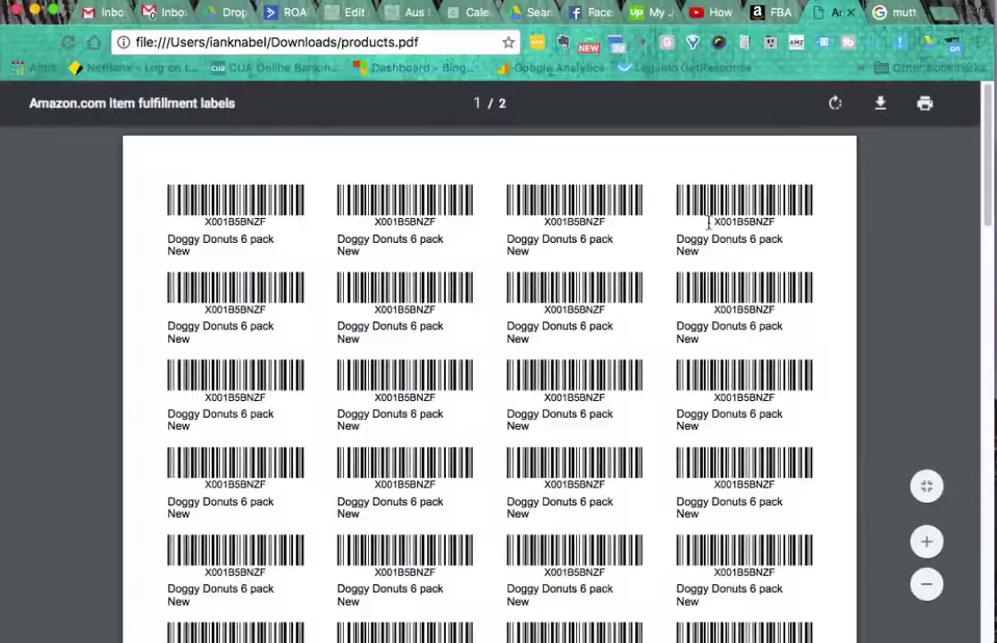
Step: Back in Seller Central, continue to Review Shipments and scroll to the Approve shipment button
{"action": "left_click", "coordinate": [770, 12]}
{"action": "scroll", "coordinate": [721, 411], "scroll_direction": "down", "scroll_amount": 1}
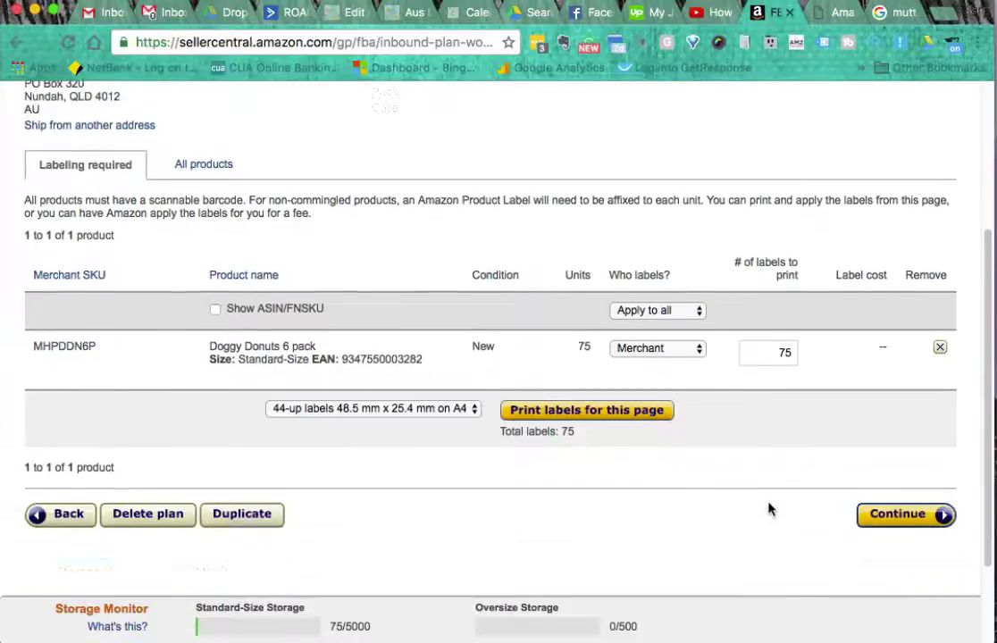
{"action": "left_click", "coordinate": [898, 516]}
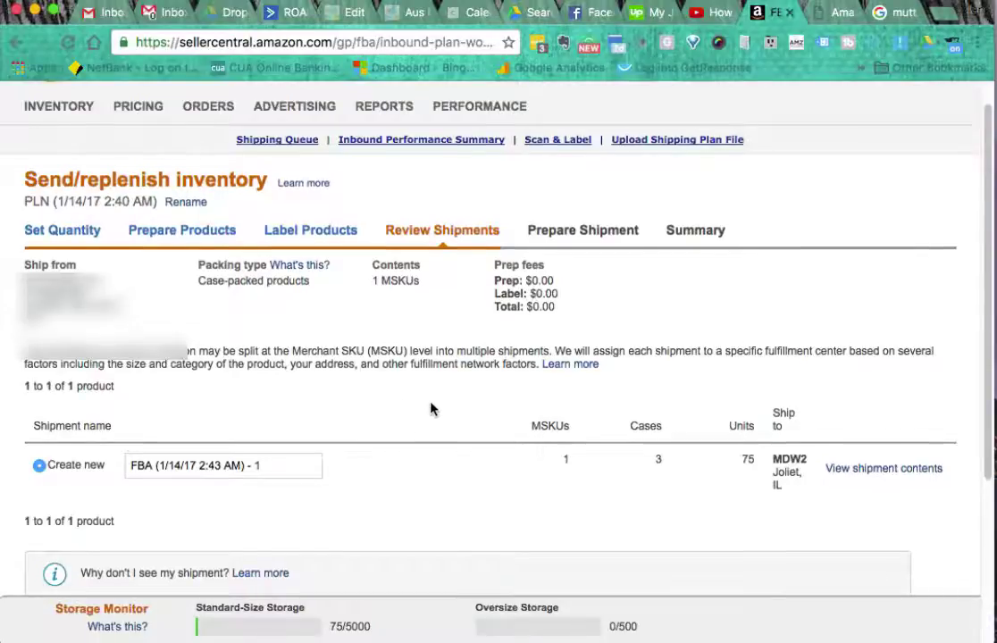
{"action": "scroll", "coordinate": [430, 410], "scroll_direction": "down", "scroll_amount": 1}
{"action": "scroll", "coordinate": [431, 410], "scroll_direction": "down", "scroll_amount": 3}
{"action": "scroll", "coordinate": [431, 409], "scroll_direction": "down", "scroll_amount": 5}
{"action": "scroll", "coordinate": [430, 409], "scroll_direction": "down", "scroll_amount": 2}
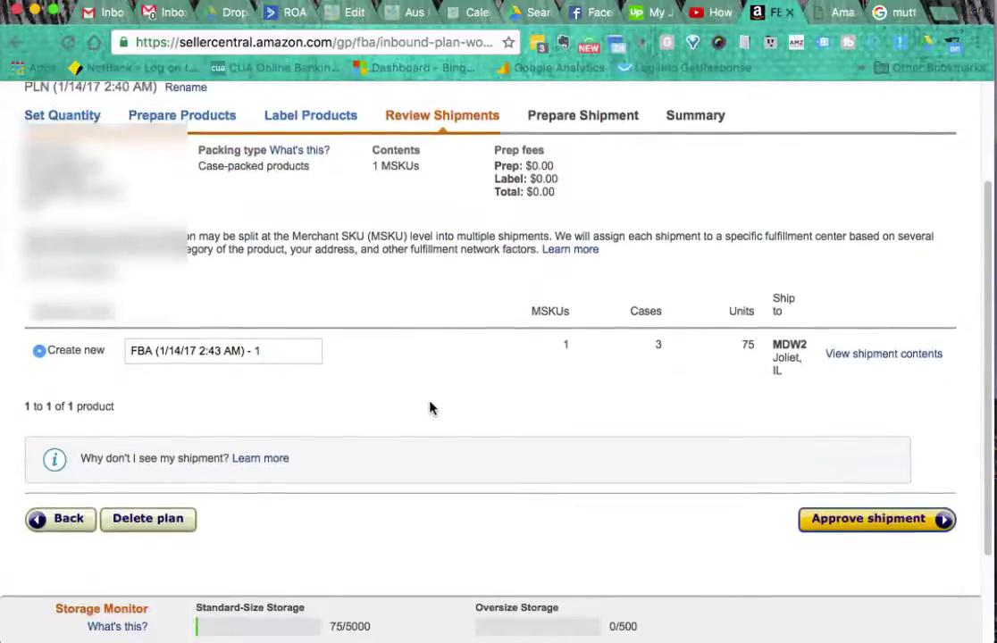
{"action": "scroll", "coordinate": [429, 408], "scroll_direction": "down", "scroll_amount": 1}
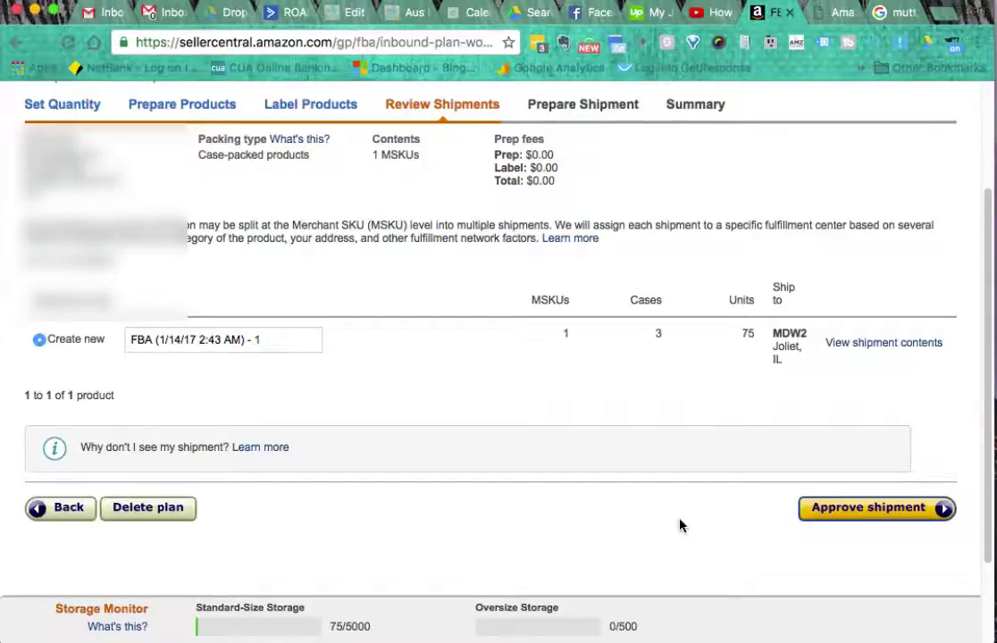
{"action": "scroll", "coordinate": [678, 528], "scroll_direction": "down", "scroll_amount": 1}
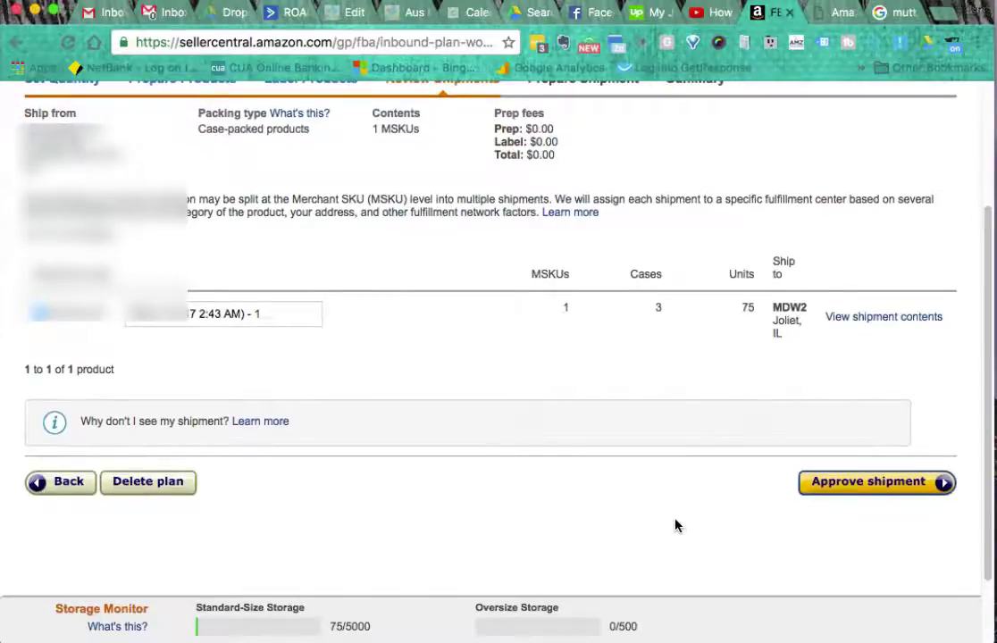